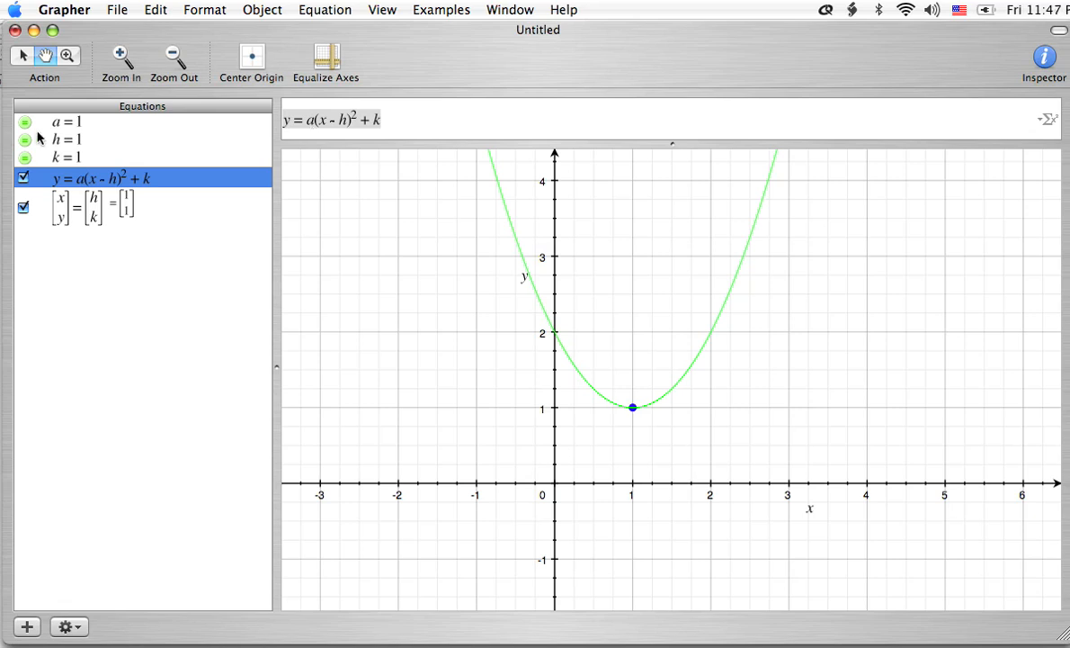
# Review the definitions of a, h and k and the vertex point matrix in the equation list
pyautogui.click(60, 123)
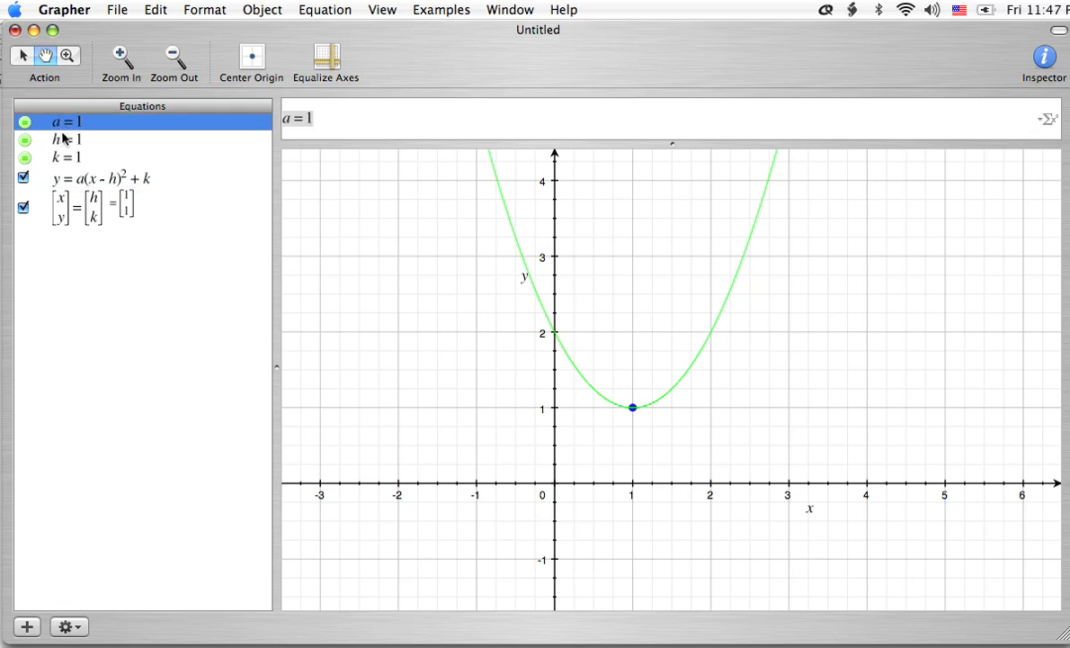
pyautogui.click(61, 138)
pyautogui.click(72, 157)
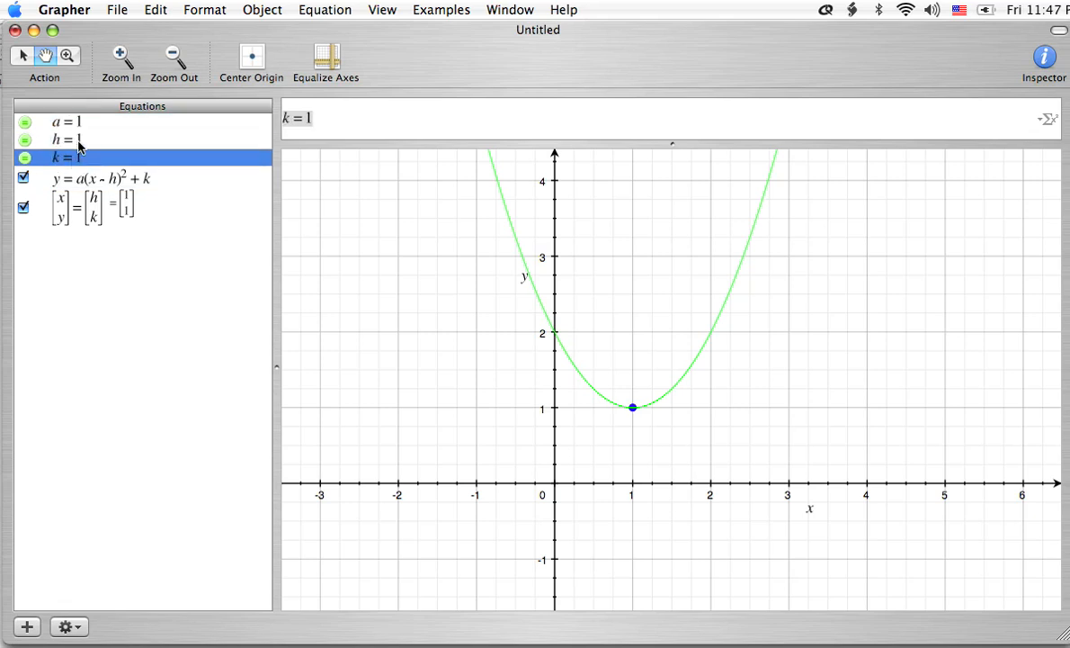
pyautogui.click(84, 207)
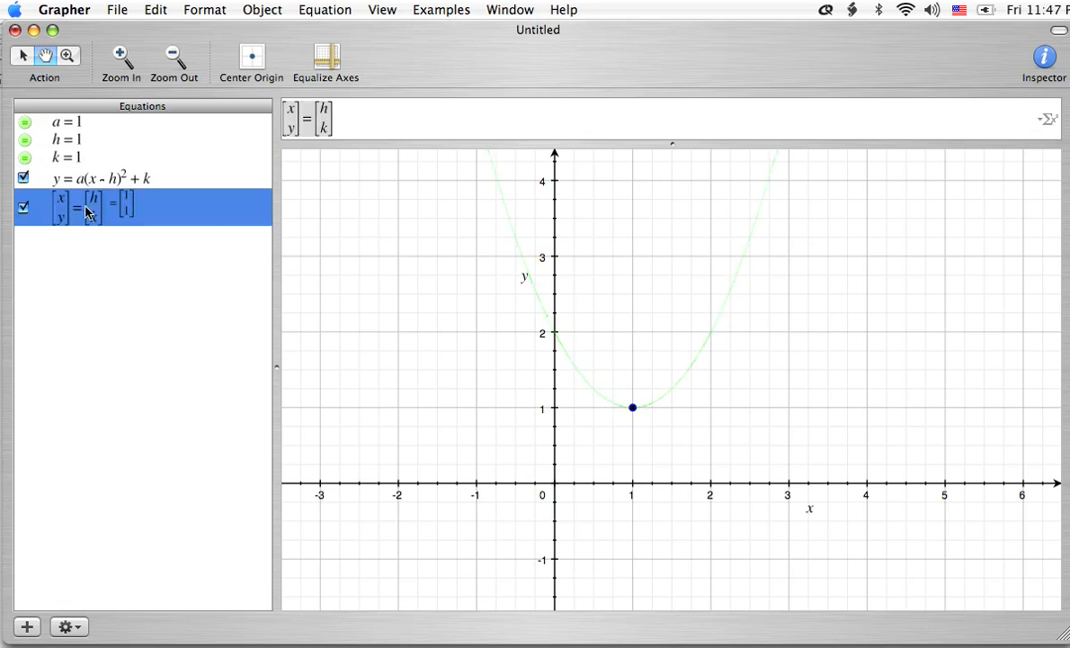
pyautogui.click(99, 294)
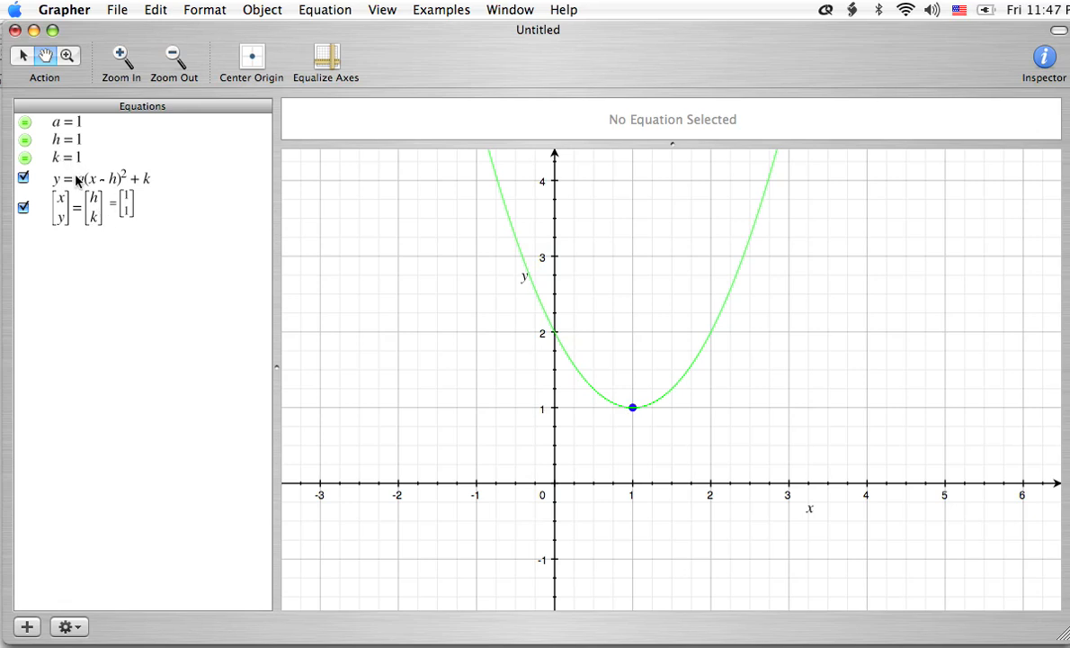
# Turn the constant a into an animated parameter and enlarge its control area to expose the value slider
pyautogui.click(75, 124)
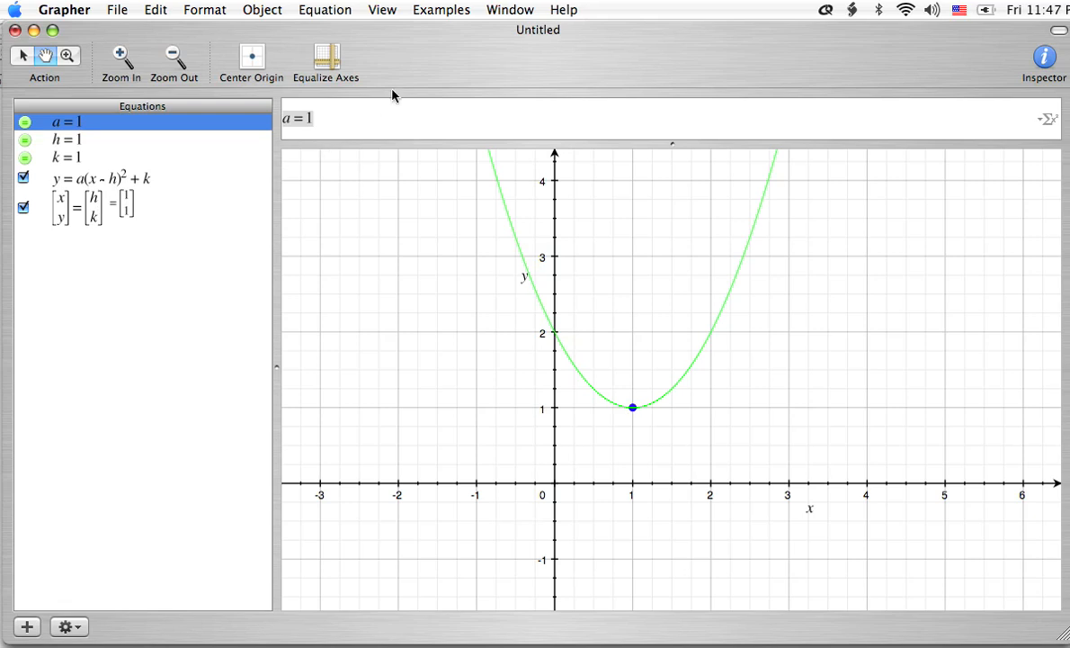
pyautogui.click(338, 7)
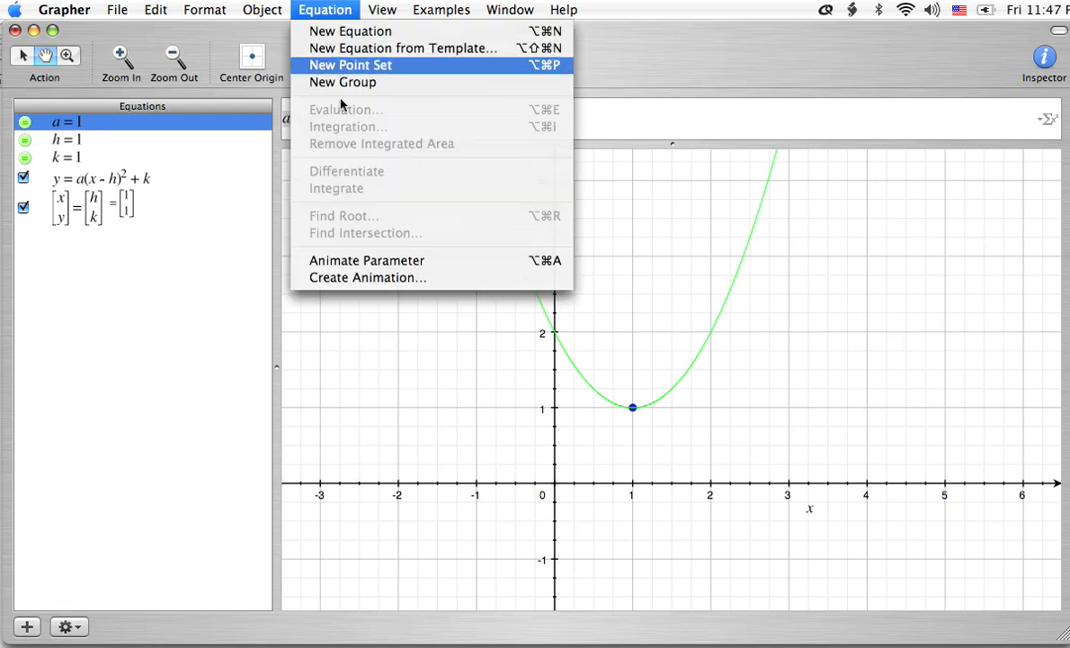
pyautogui.click(337, 260)
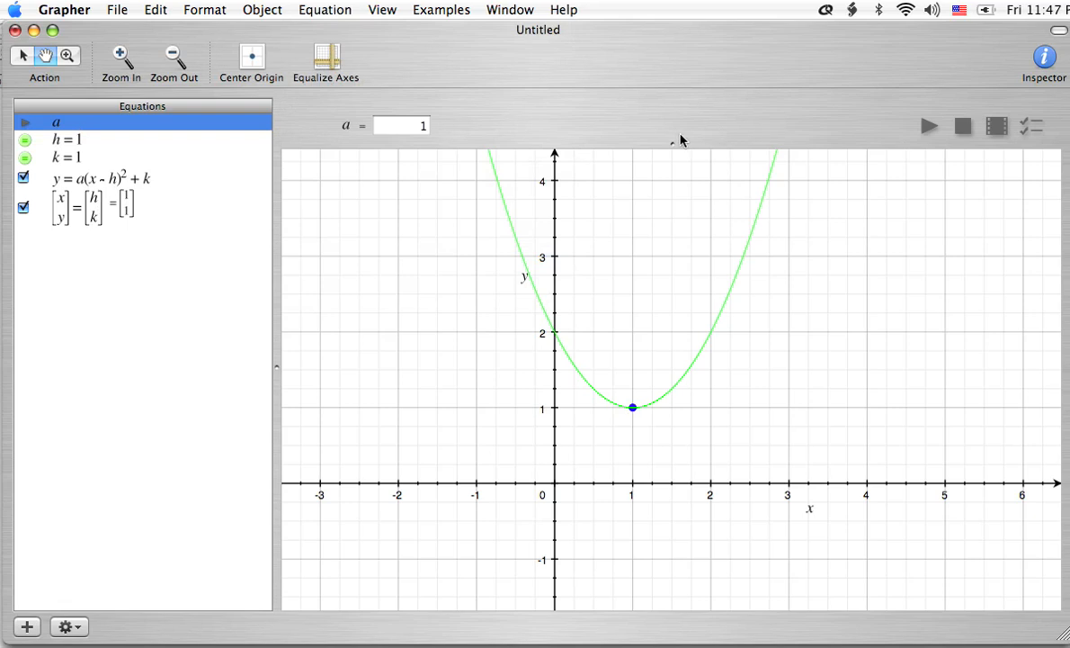
pyautogui.moveTo(673, 144); pyautogui.dragTo(674, 175)
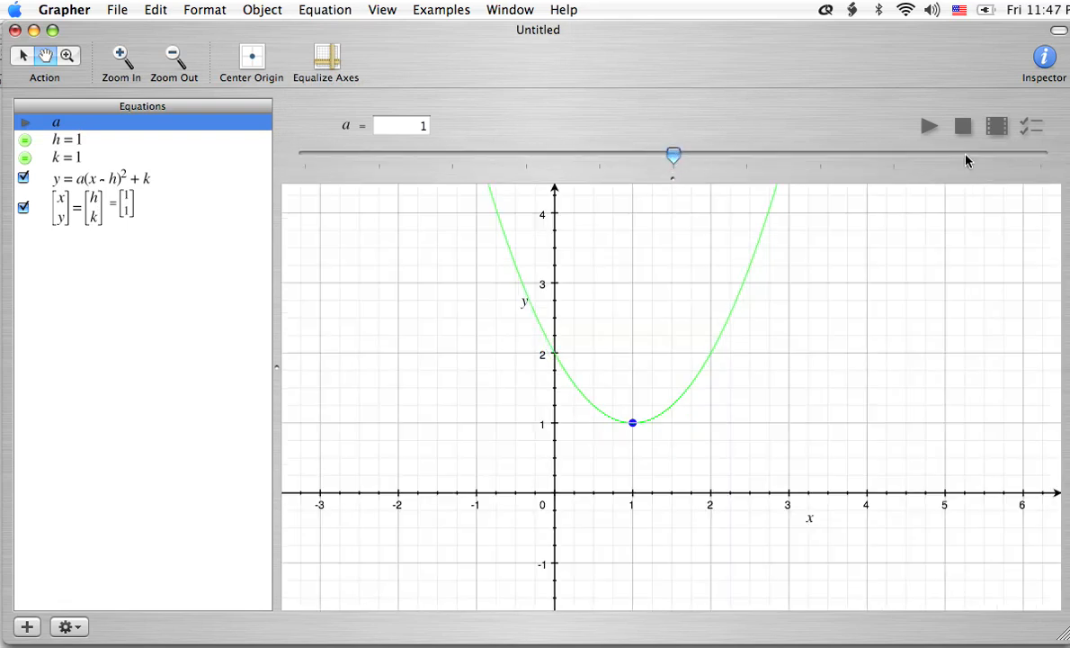
# Configure the animation range of a with a maximum value of 4 and 81 steps
pyautogui.click(1033, 127)
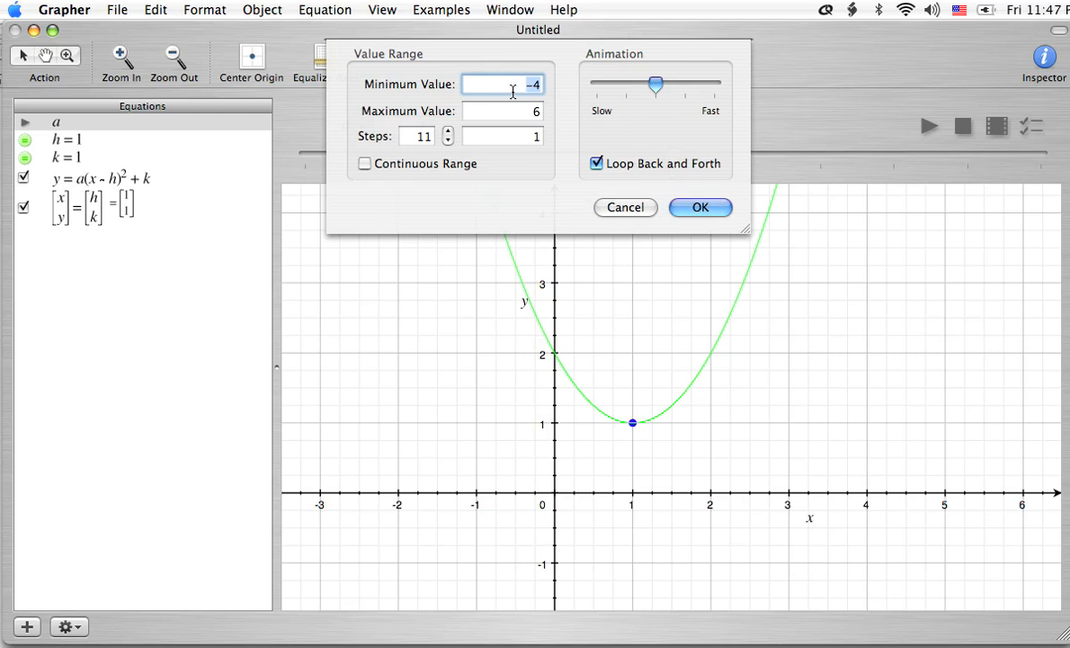
pyautogui.press('Tab')
pyautogui.write('4')
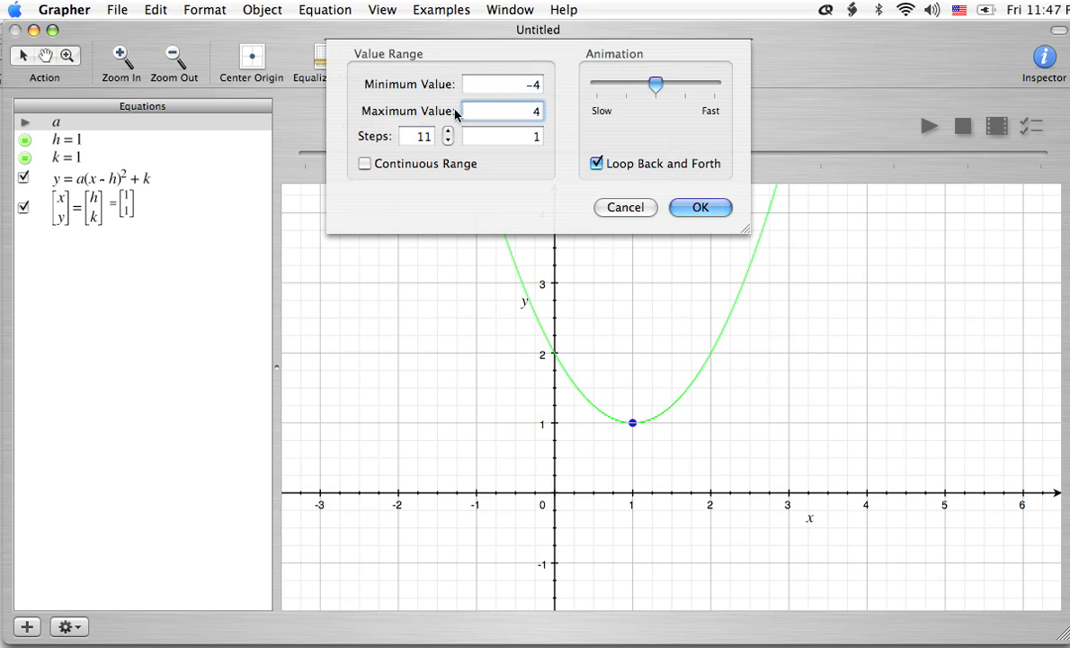
pyautogui.click(417, 136)
pyautogui.write('81')
pyautogui.press('Tab')
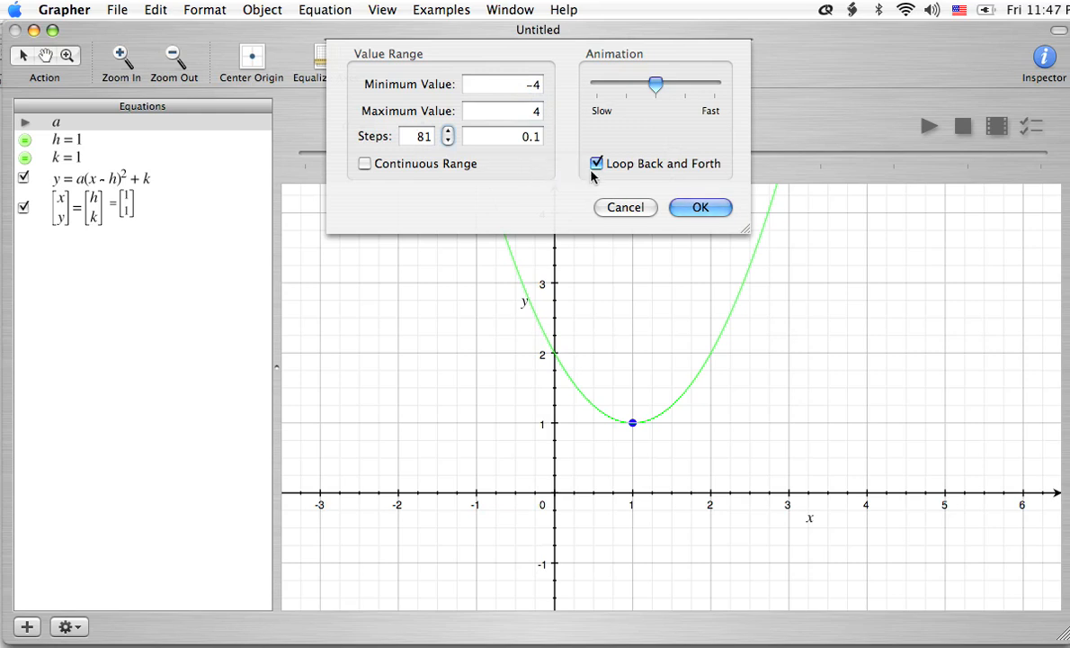
pyautogui.click(710, 208)
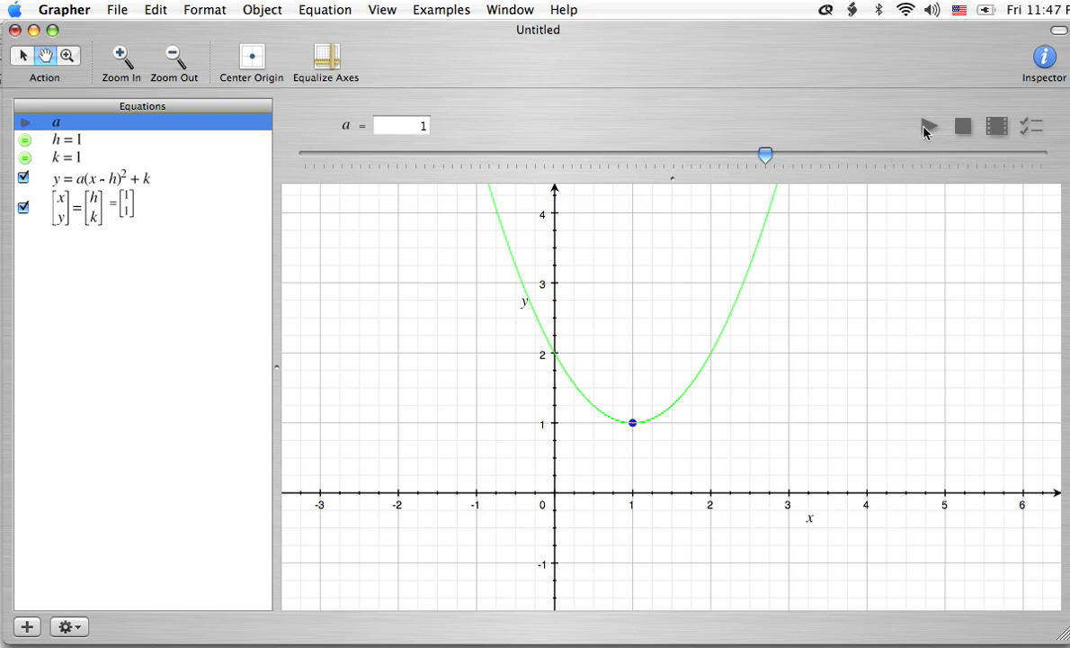
# Play and pause the animation of a, and vary its value through -3.6 and 2.4 back to 1
pyautogui.click(929, 127)
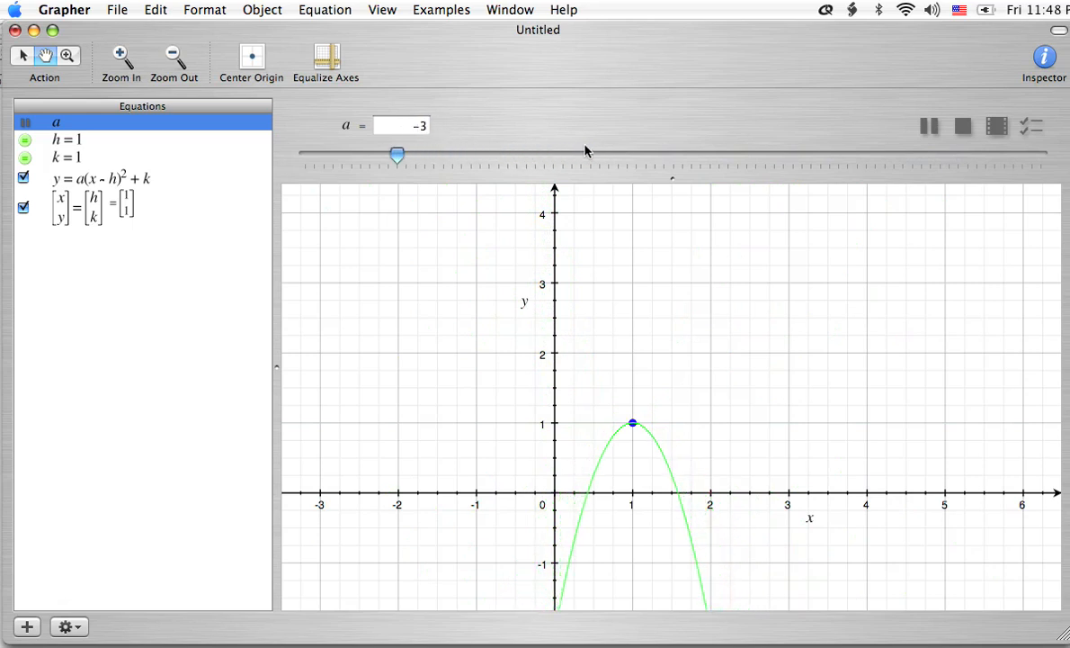
pyautogui.click(929, 126)
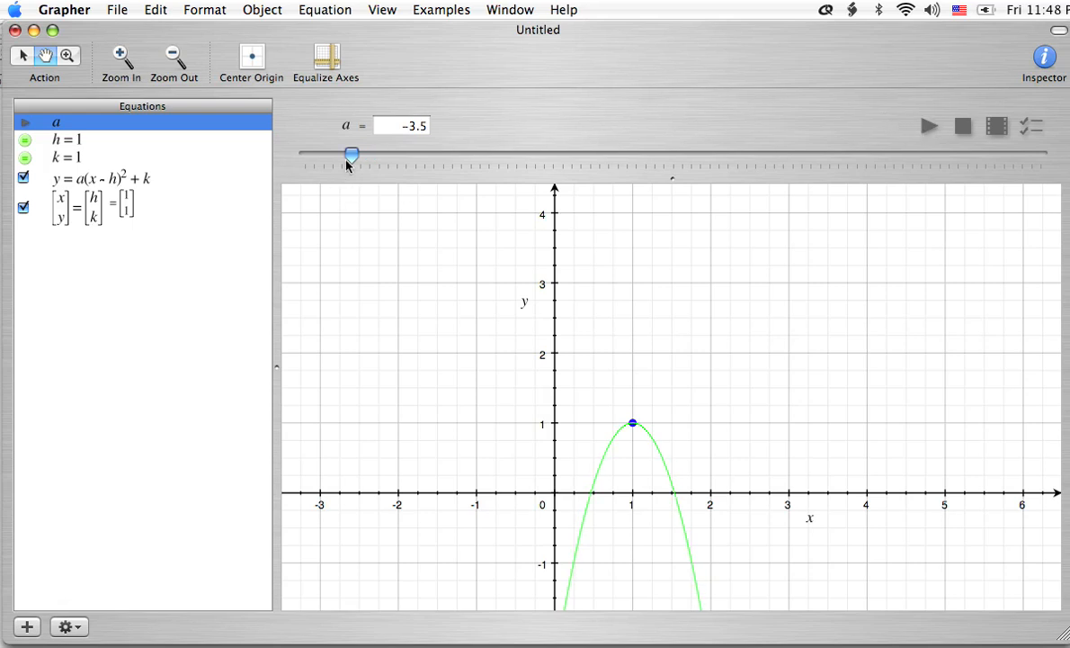
pyautogui.moveTo(351, 157); pyautogui.dragTo(344, 159)
pyautogui.moveTo(342, 158); pyautogui.dragTo(343, 157)
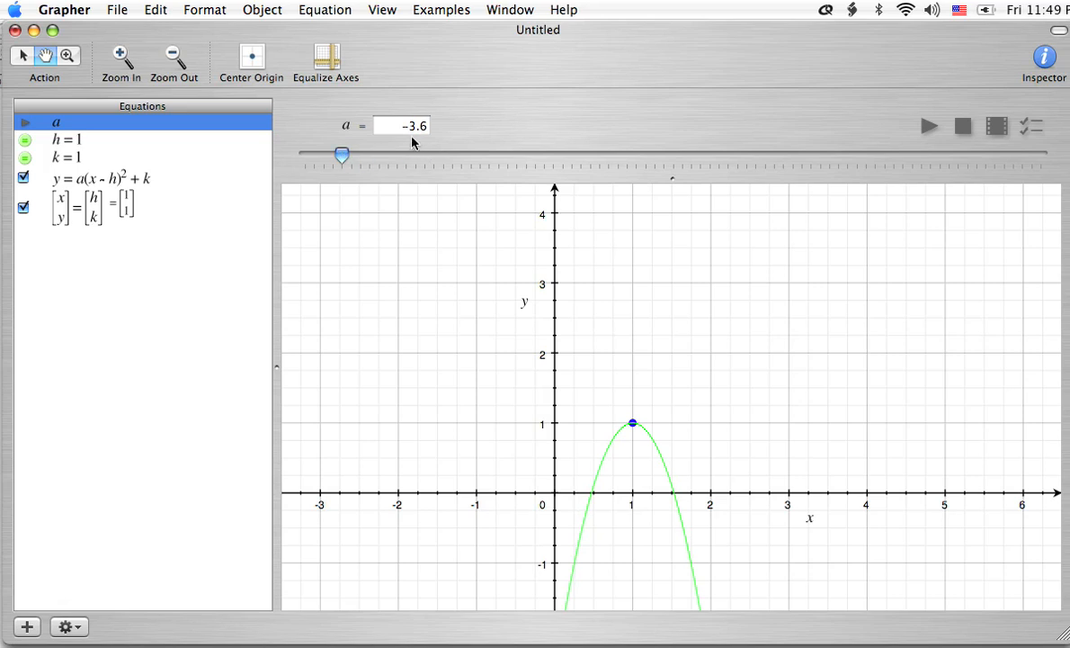
pyautogui.moveTo(342, 155); pyautogui.dragTo(893, 153)
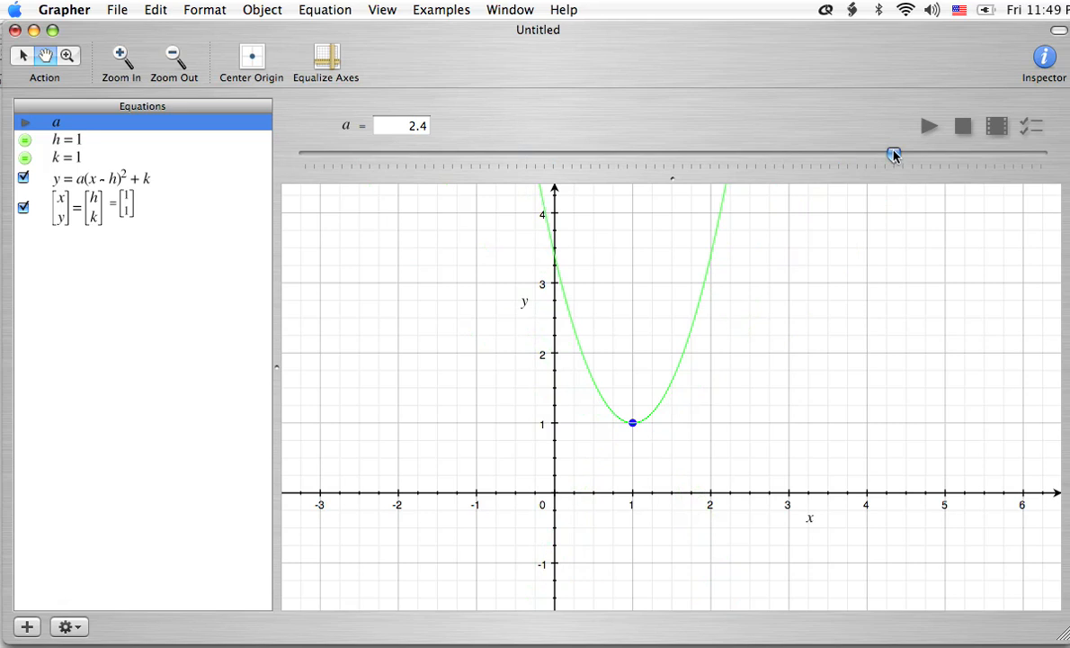
pyautogui.moveTo(893, 155); pyautogui.dragTo(770, 174)
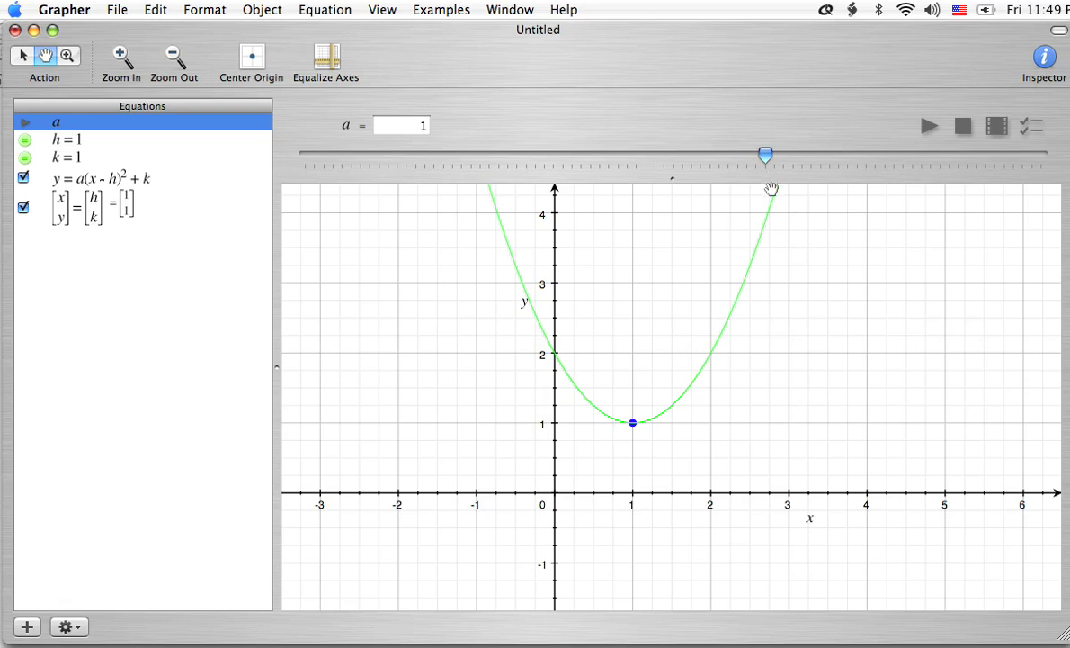
# Add the equation y = x² for comparison and hide its graph
pyautogui.click(170, 301)
pyautogui.press('super+shift+n')
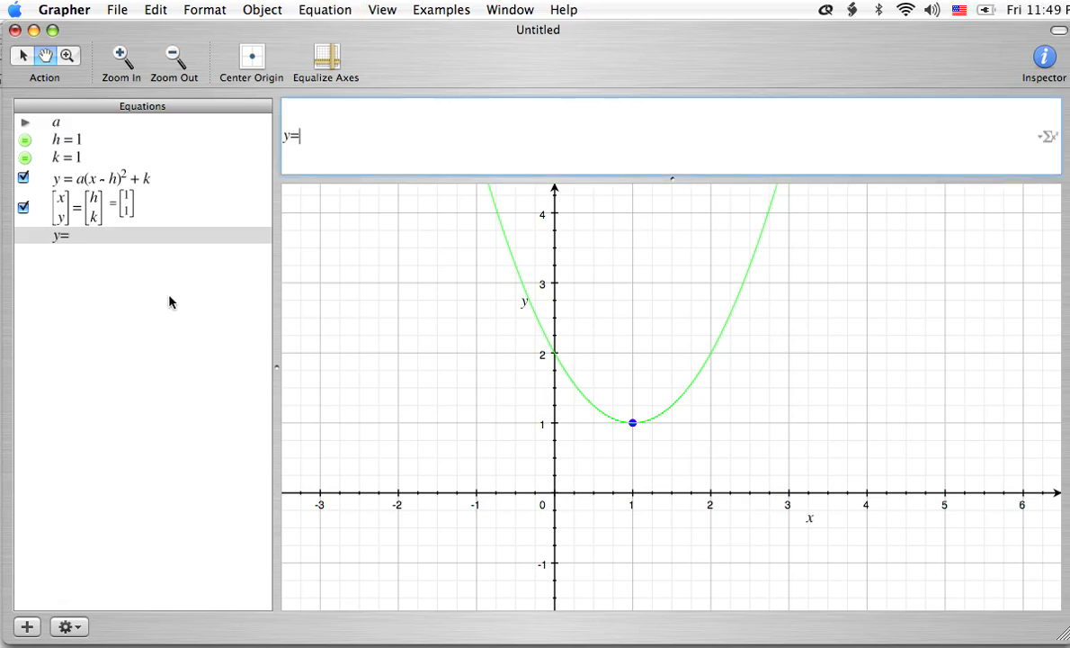
pyautogui.write('x^2')
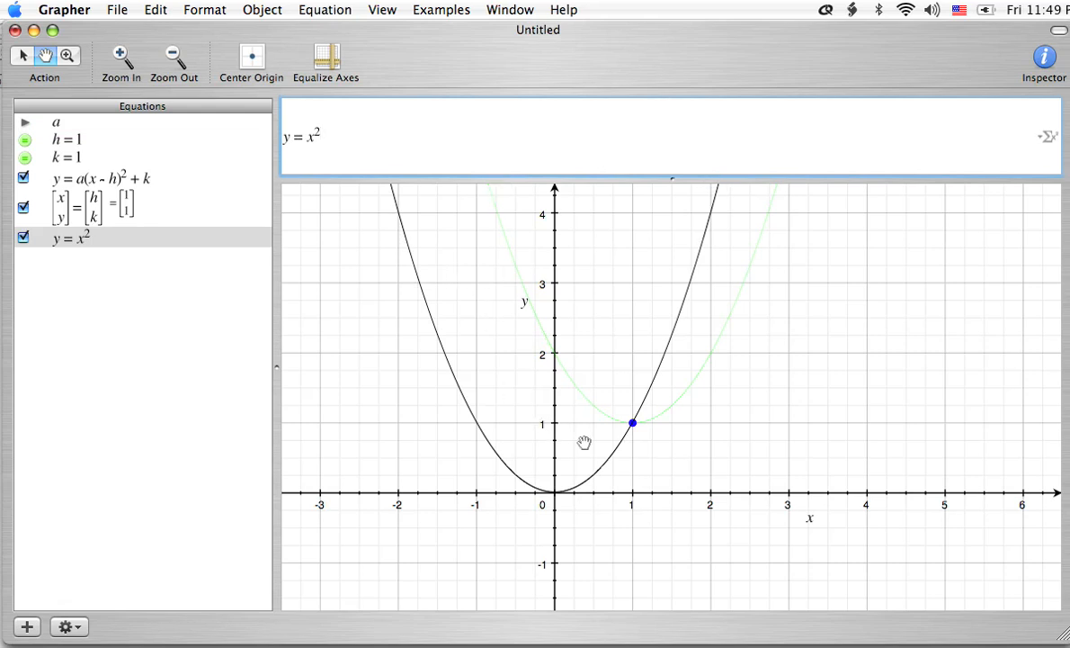
pyautogui.click(63, 352)
pyautogui.click(22, 237)
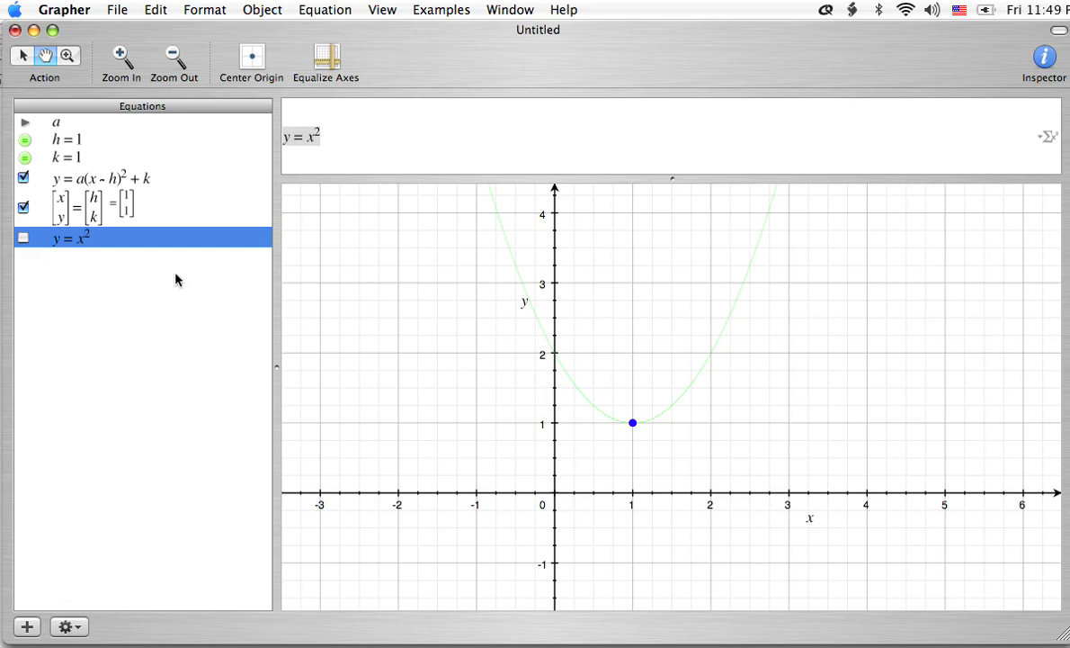
# Vary parameter a of the vertex-form parabola through 0.3, -0.2, -1 and -2.1, ending at 1.4
pyautogui.click(127, 179)
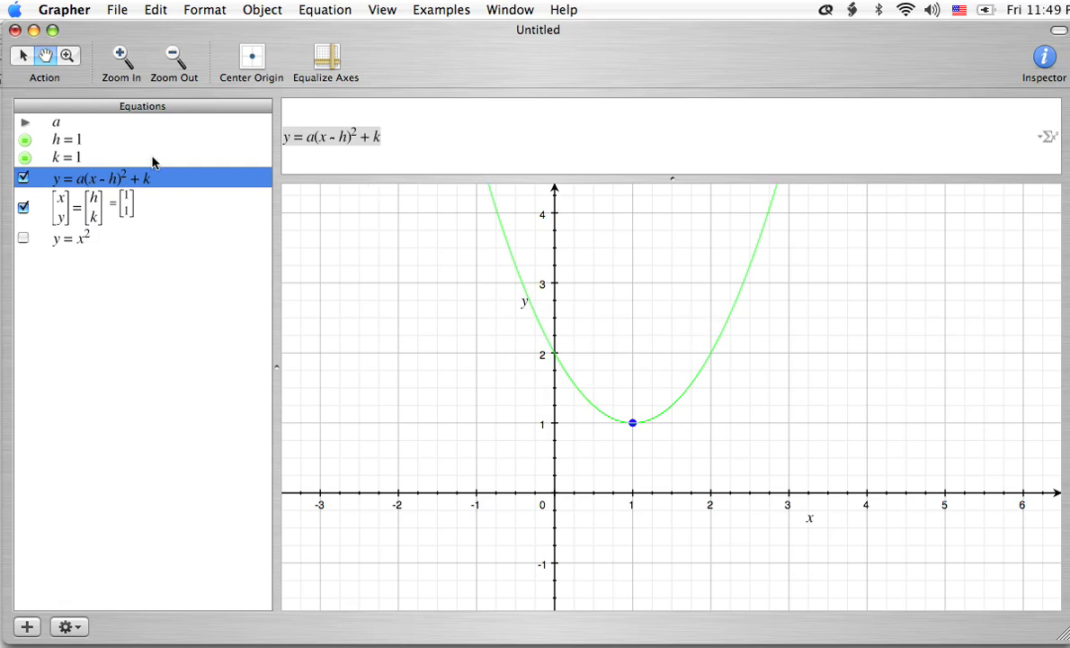
pyautogui.click(94, 129)
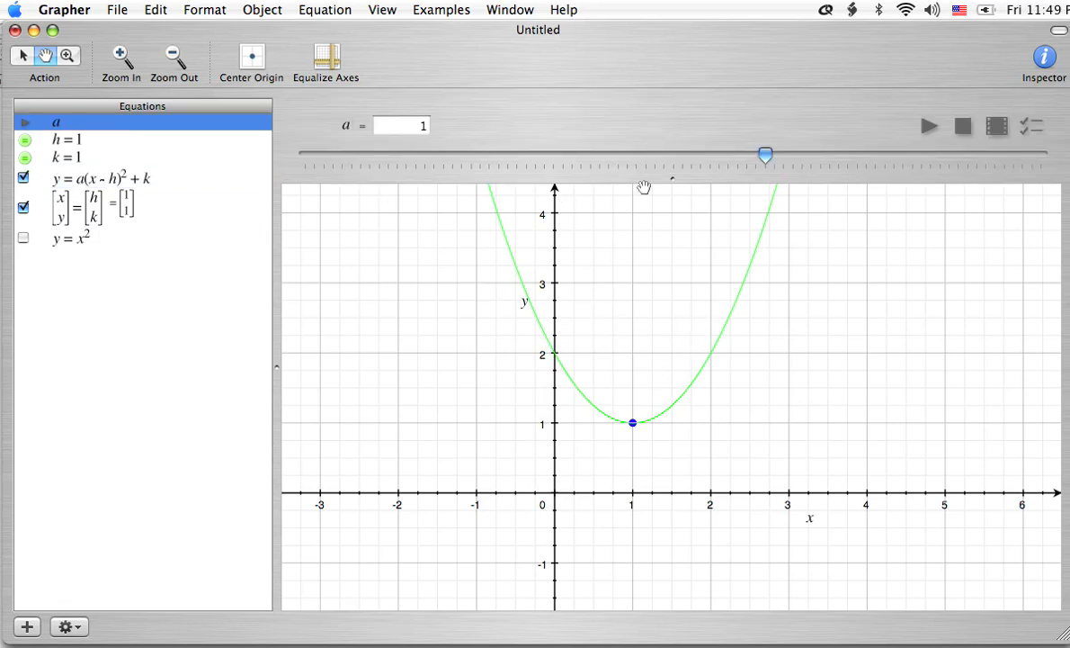
pyautogui.moveTo(765, 158); pyautogui.dragTo(701, 161)
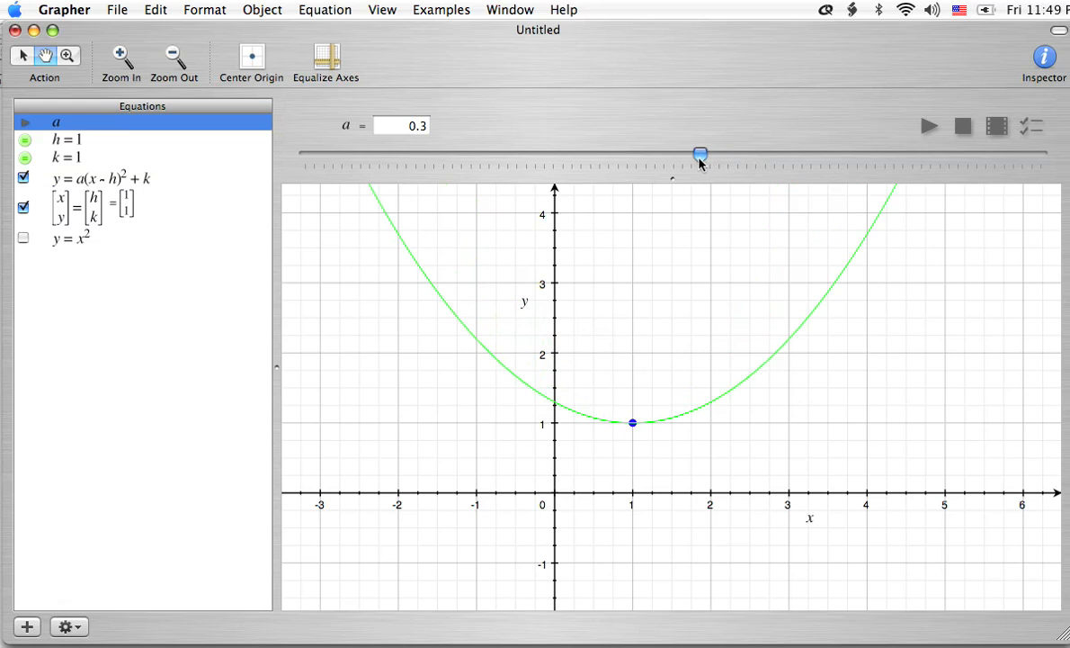
pyautogui.moveTo(698, 160); pyautogui.dragTo(655, 161)
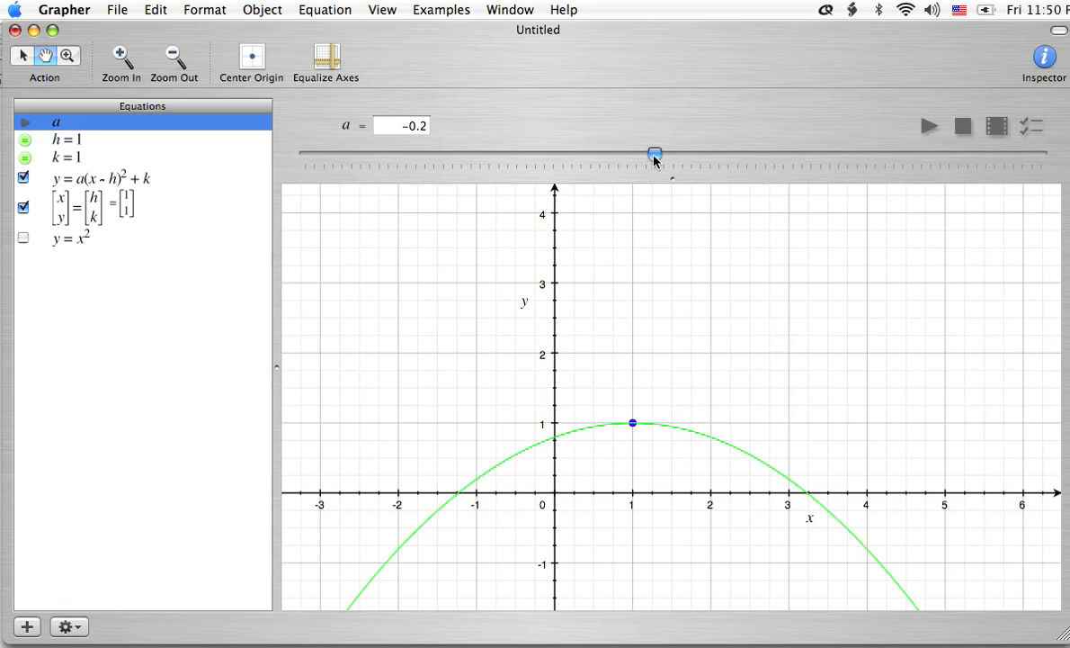
pyautogui.moveTo(654, 158); pyautogui.dragTo(649, 160)
pyautogui.moveTo(627, 165); pyautogui.dragTo(578, 170)
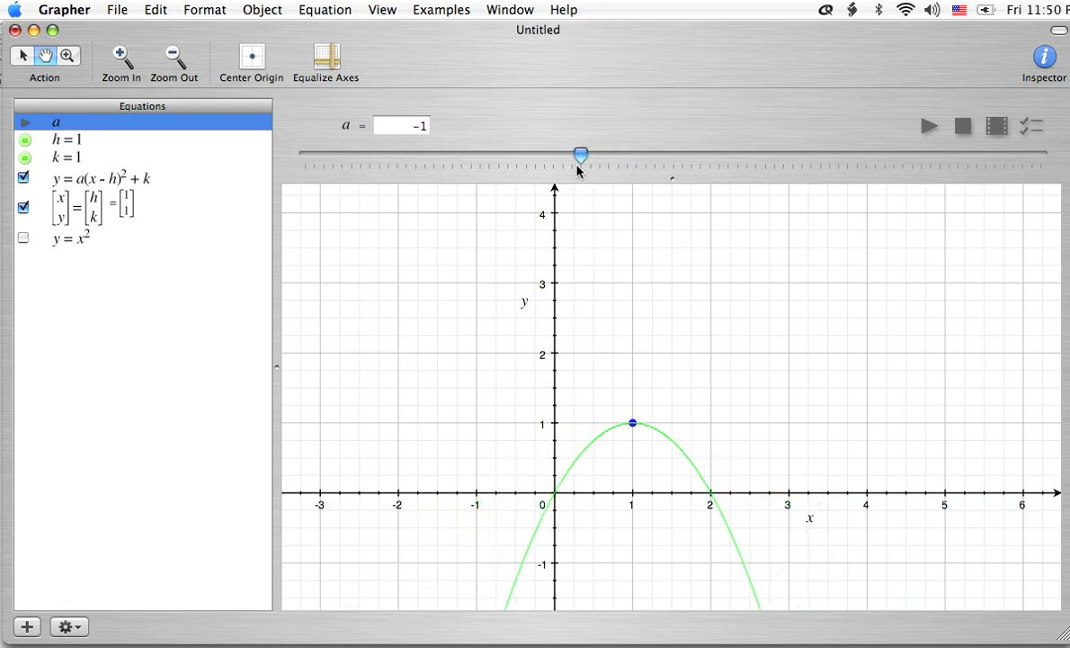
pyautogui.moveTo(578, 169); pyautogui.dragTo(479, 166)
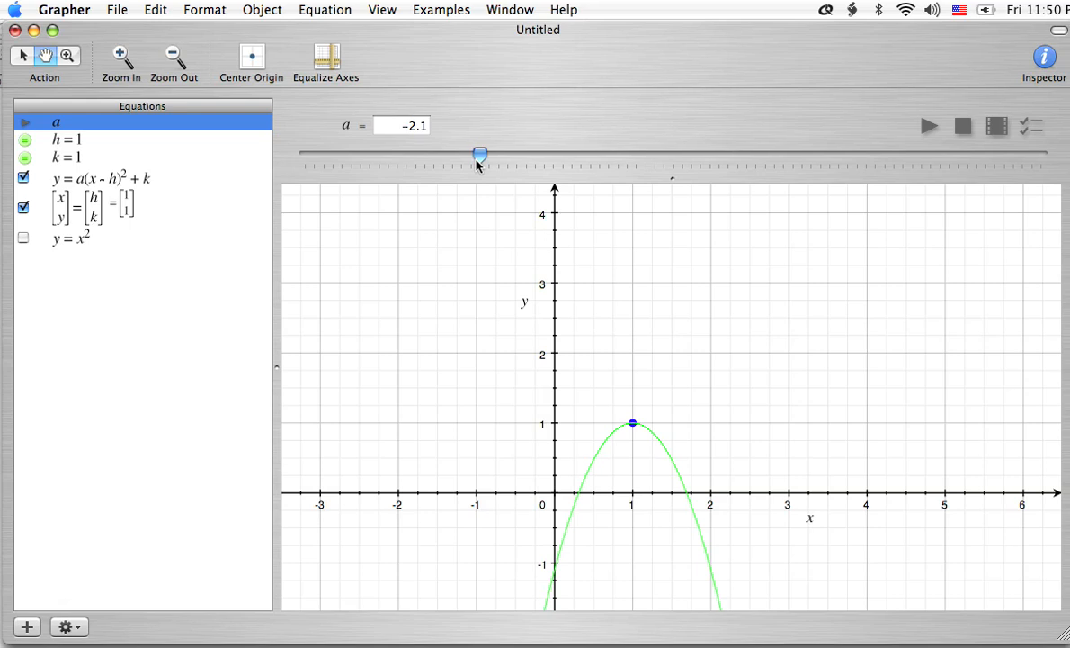
pyautogui.moveTo(478, 160); pyautogui.dragTo(802, 157)
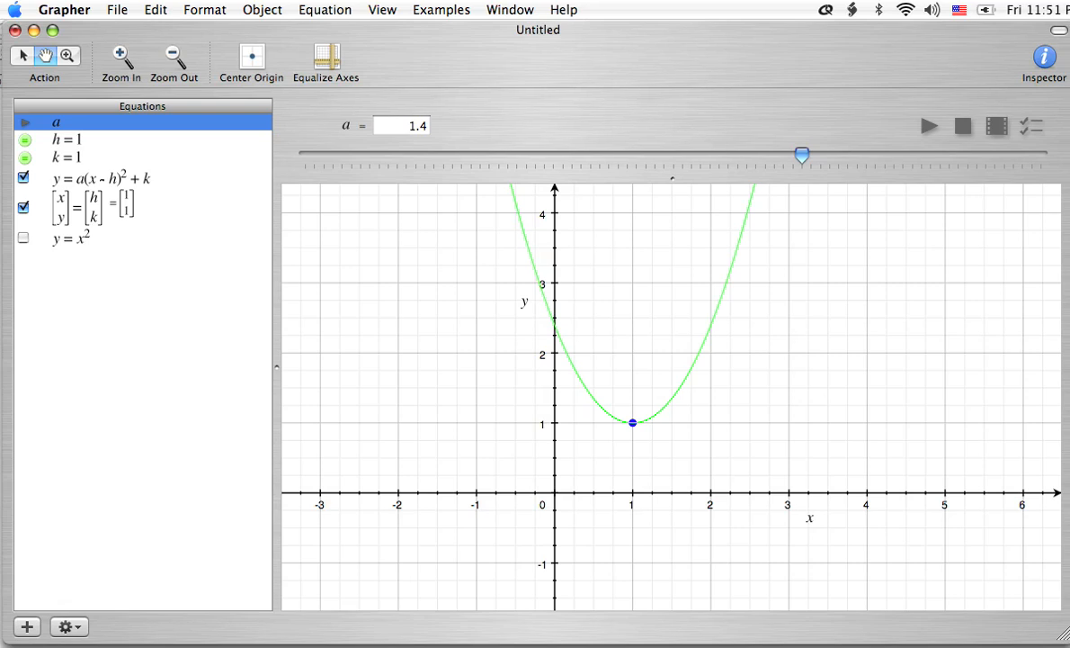
# Switch to TextEdit with TutentLastScreen.rtf and view the closing contact details below the title
pyautogui.press('super+Tab')
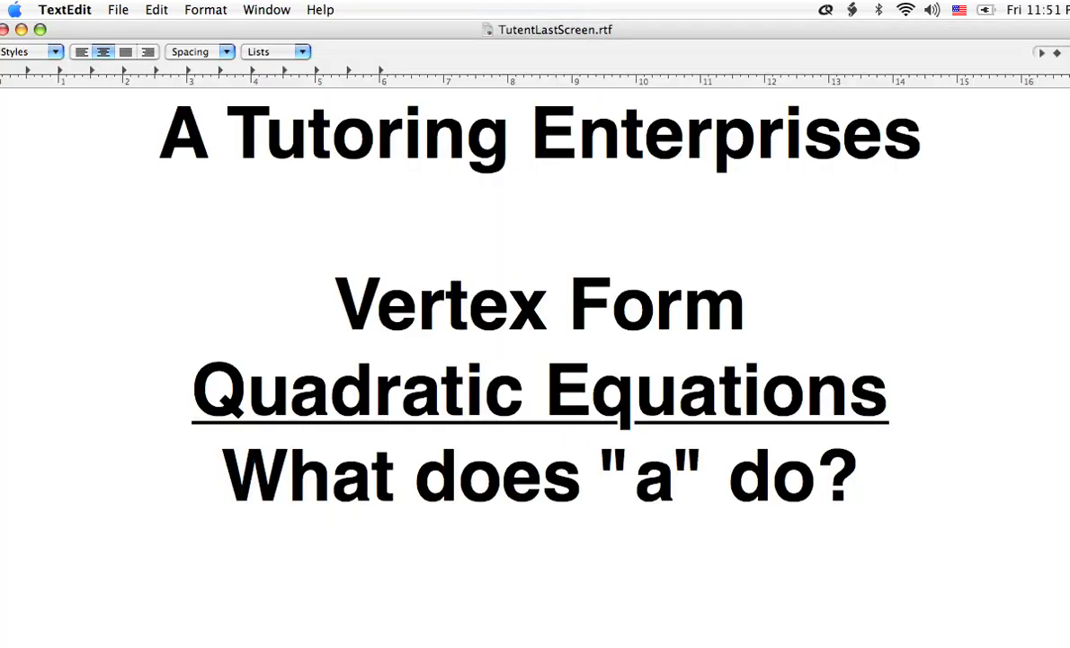
pyautogui.scroll(-10, 535, 360)
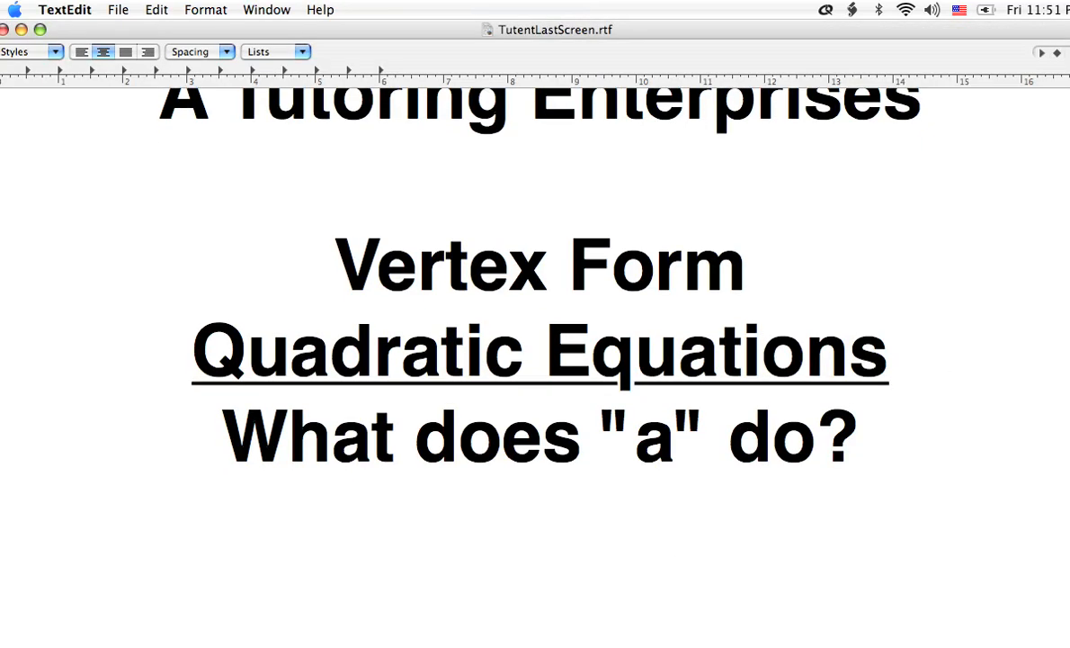
pyautogui.scroll(-6, 535, 360)
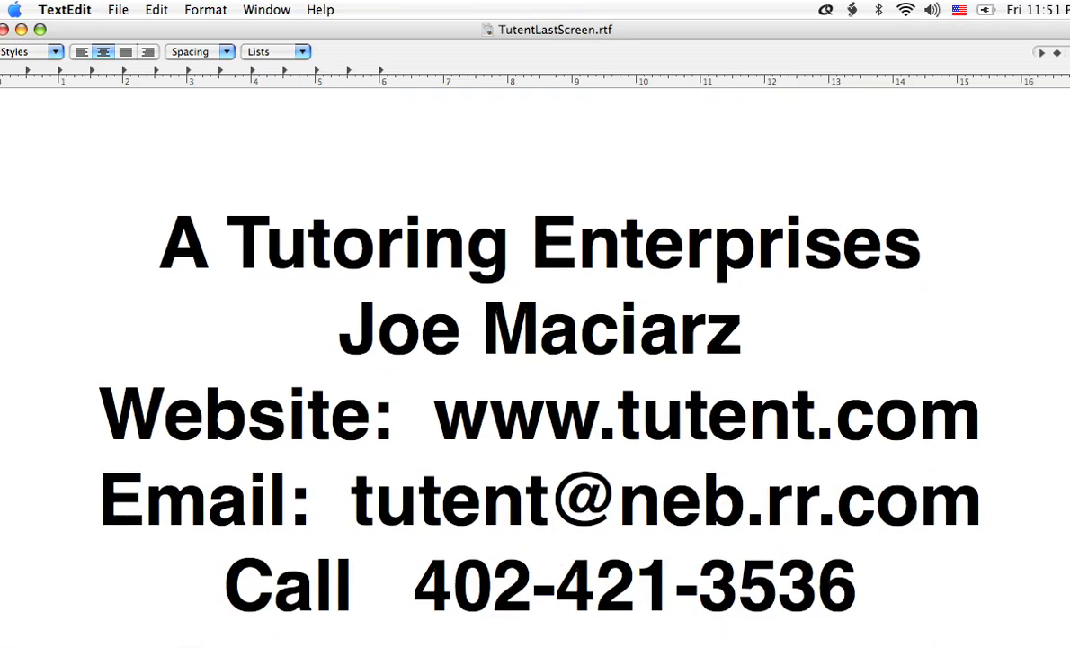